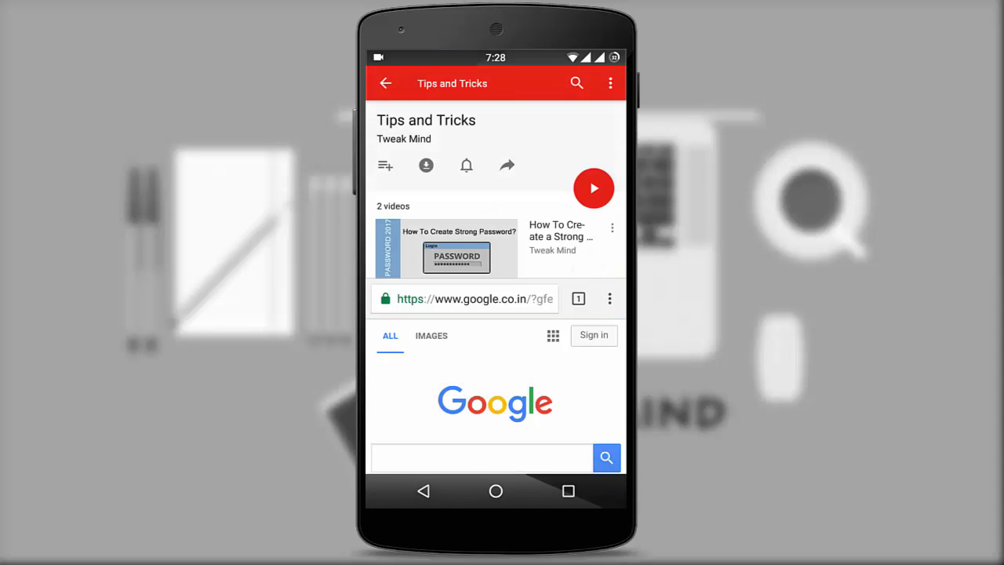
Scroll down the About phone screen toward the Android version entry.
scroll(496, 204, down, 2)
scroll(557, 232, down, 1)
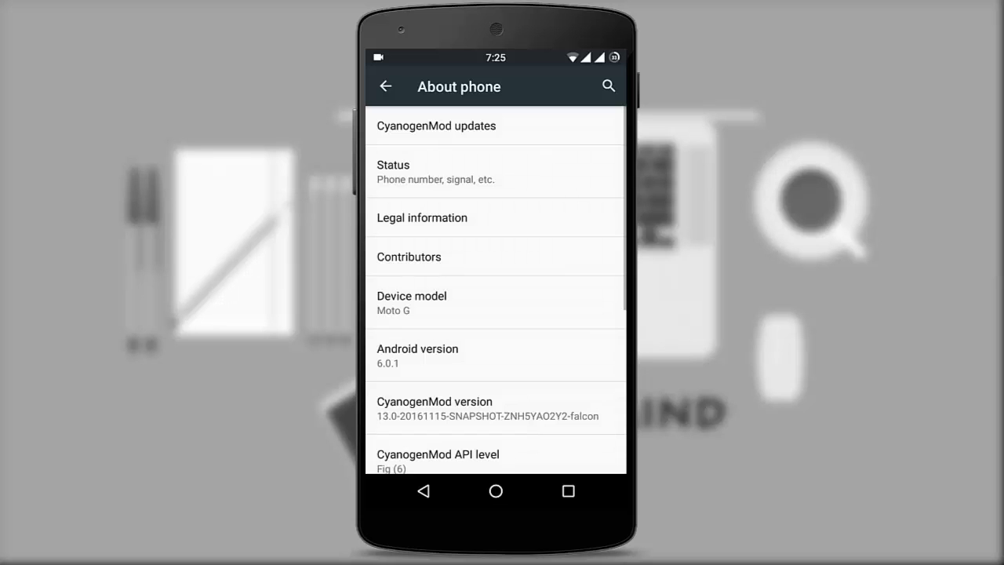
Tap Build number repeatedly until development settings are enabled, then go back to Settings.
scroll(529, 352, down, 10)
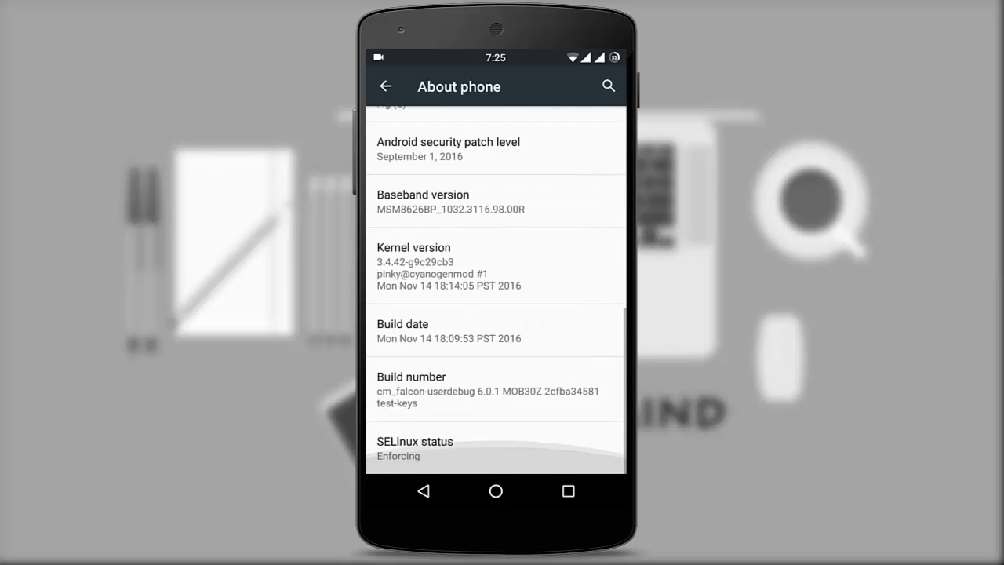
click(518, 388)
click(518, 389)
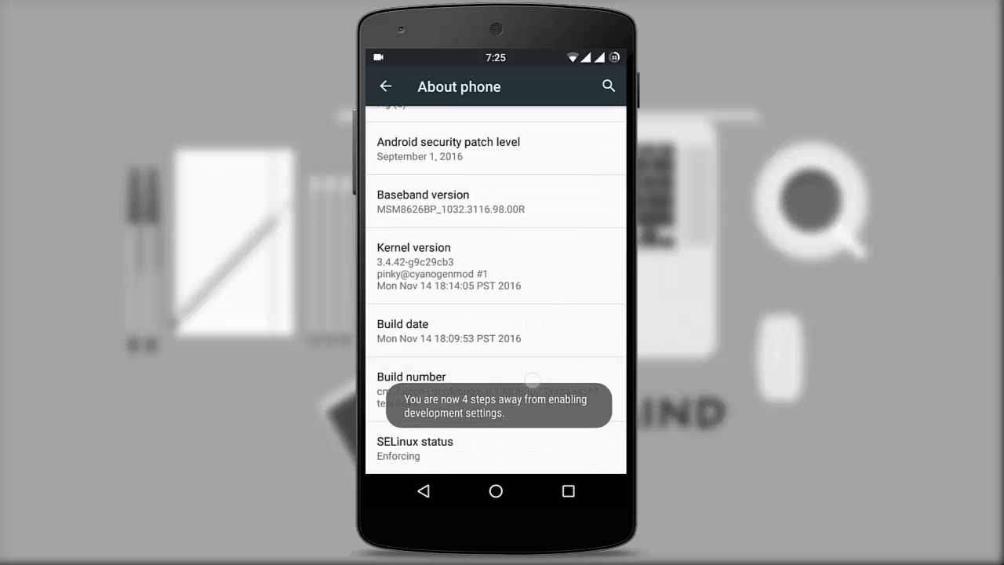
click(531, 380)
click(536, 371)
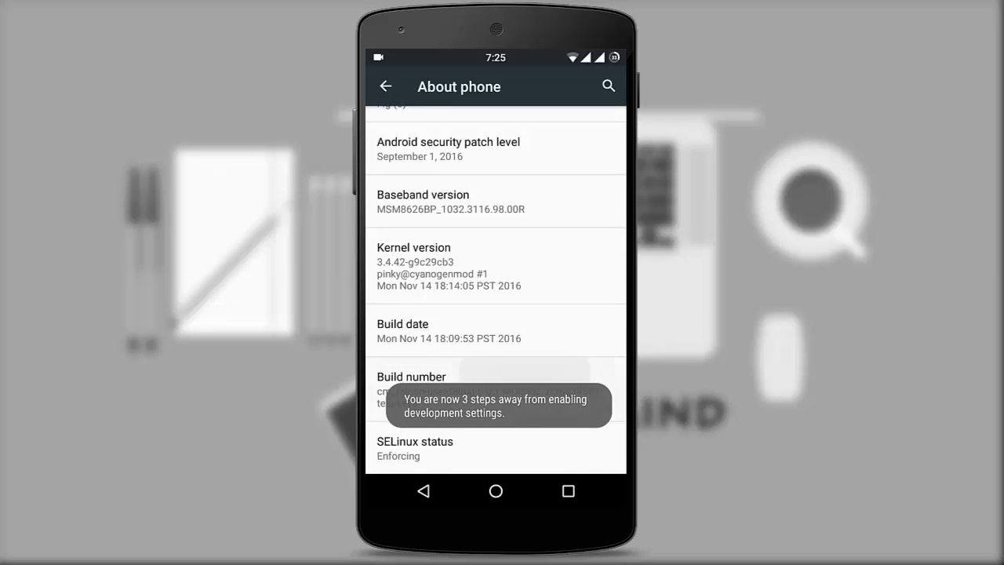
click(532, 375)
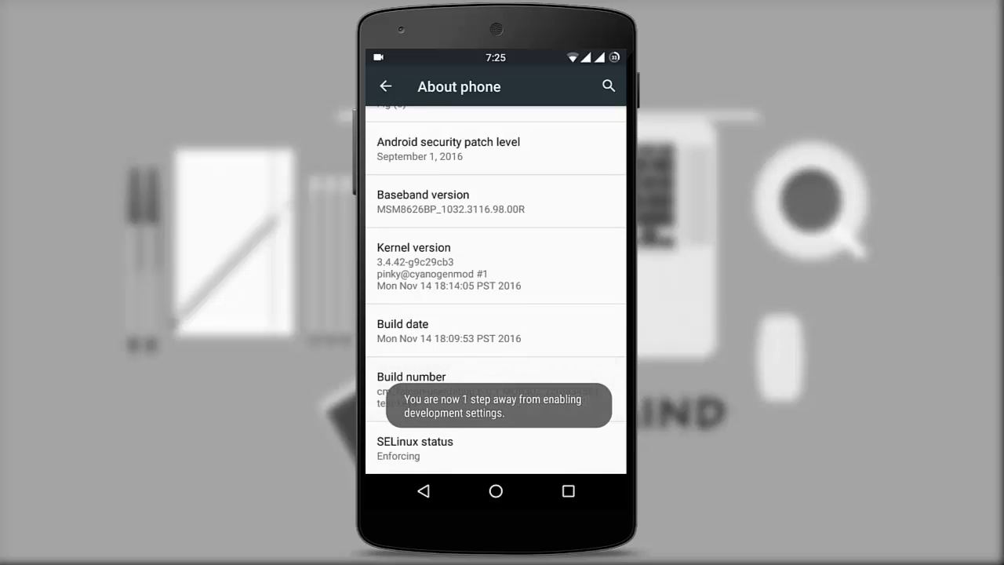
click(533, 373)
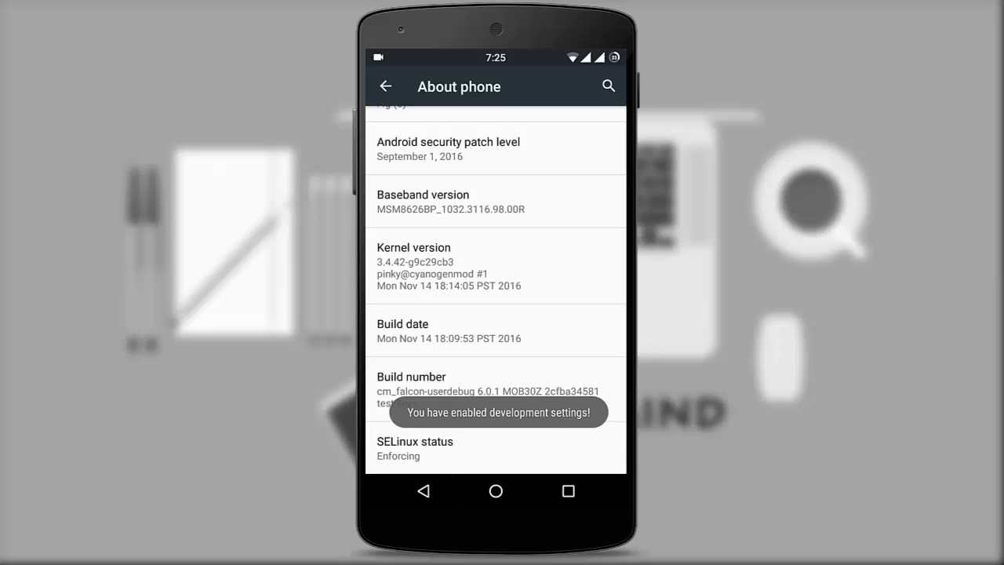
click(424, 491)
In Developer options, turn on Multi-window mode and accept the experimental-feature warning with ENABLE.
scroll(495, 290, down, 2)
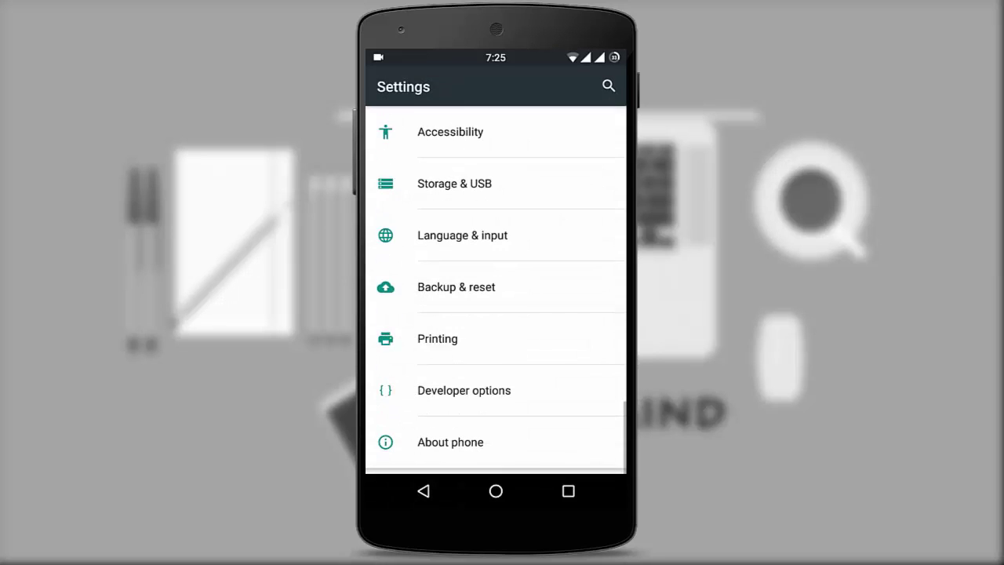
click(496, 392)
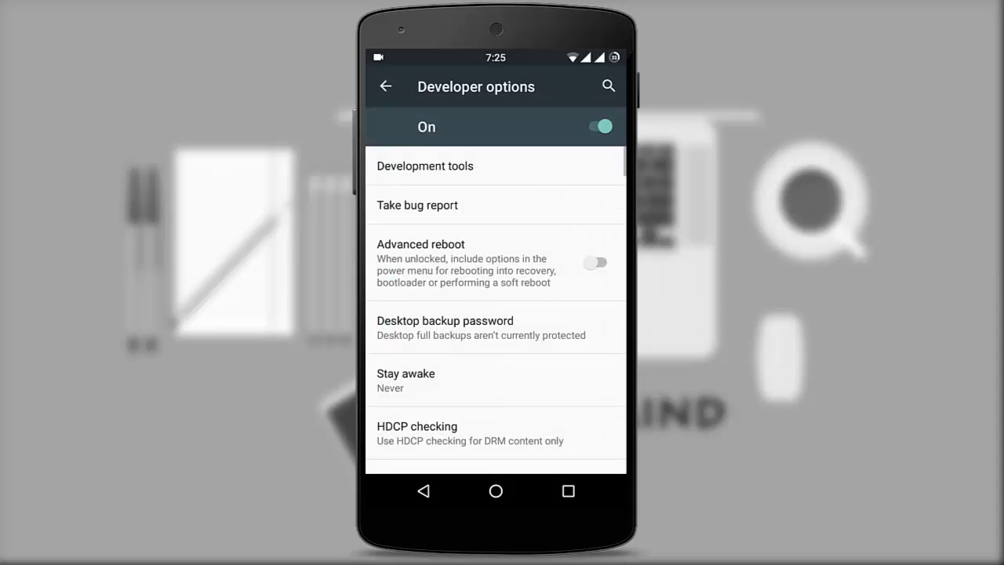
scroll(521, 335, down, 2)
scroll(522, 336, down, 3)
scroll(521, 336, down, 3)
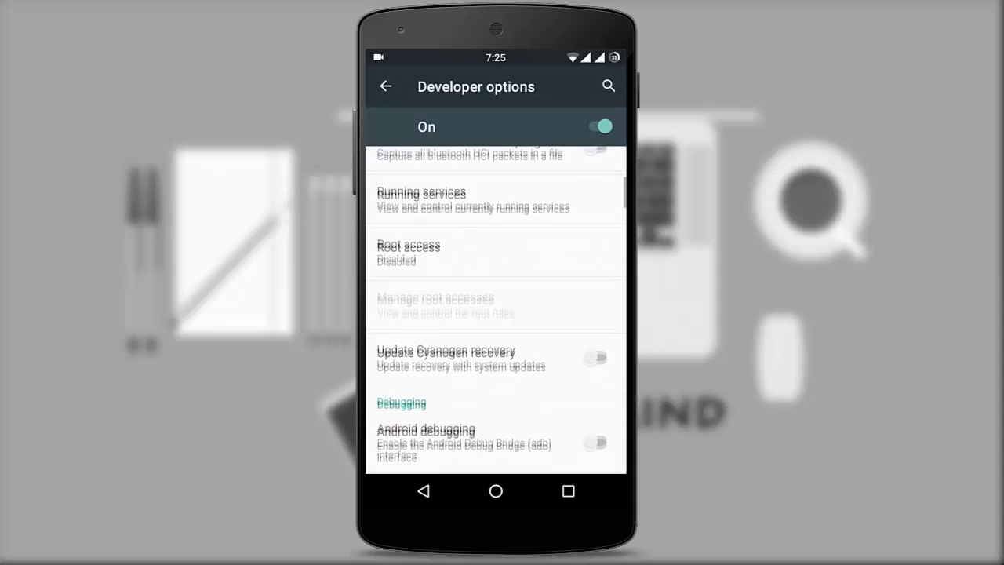
scroll(522, 335, down, 2)
scroll(521, 336, down, 1)
scroll(521, 335, down, 4)
scroll(522, 336, down, 4)
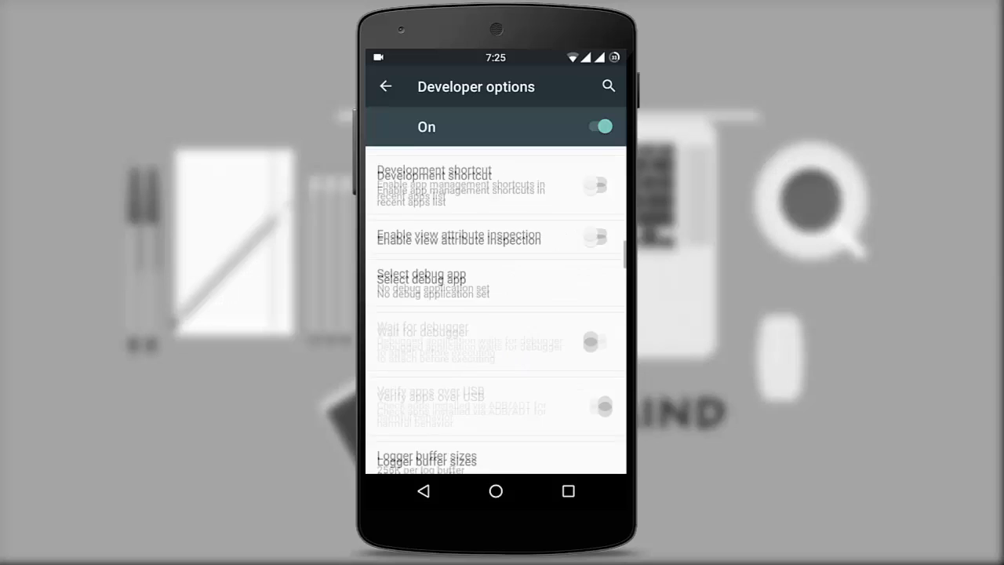
scroll(520, 332, down, 2)
scroll(520, 331, down, 2)
scroll(520, 332, down, 3)
scroll(520, 332, down, 4)
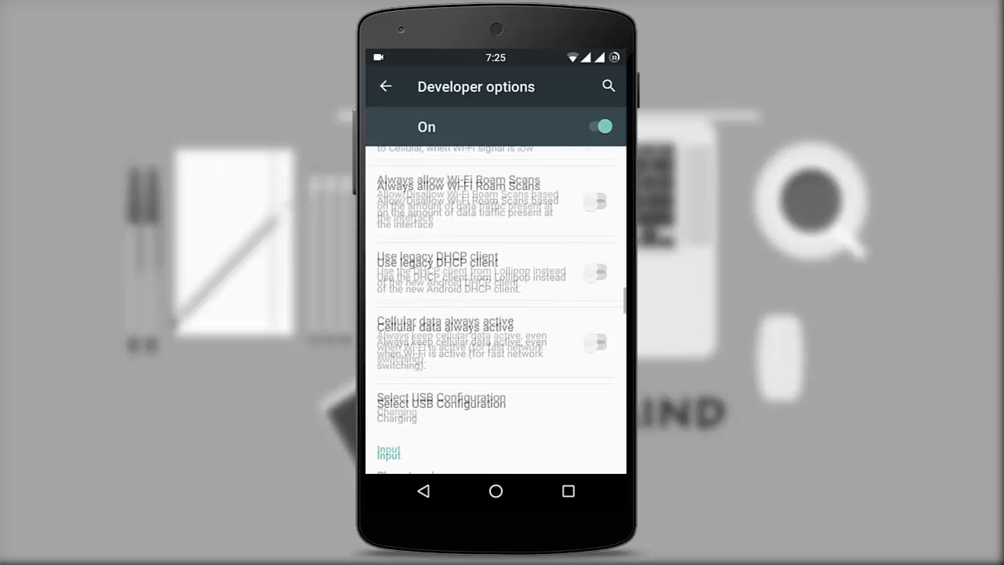
scroll(520, 332, down, 4)
scroll(520, 348, down, 3)
scroll(520, 347, down, 4)
scroll(520, 348, down, 4)
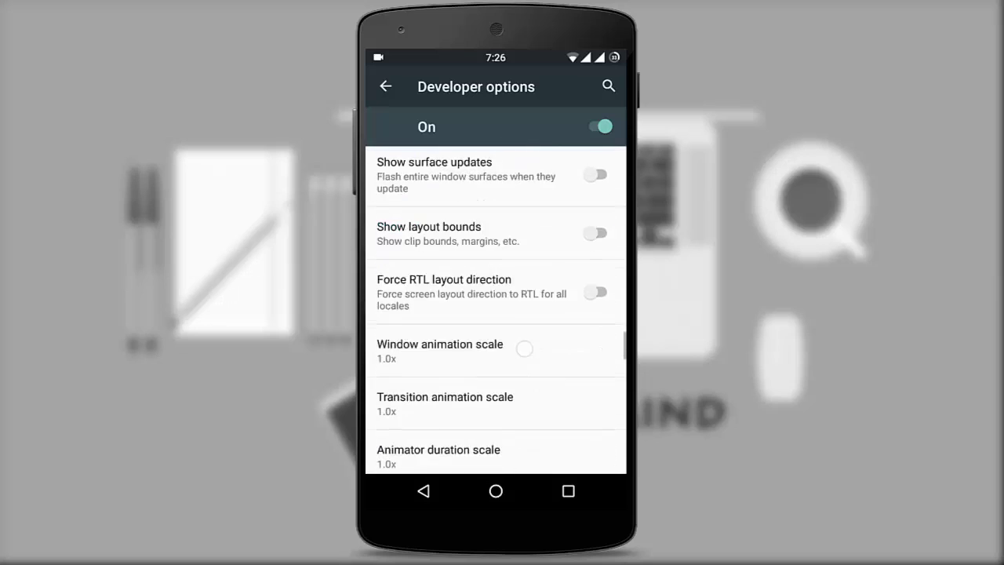
scroll(520, 348, down, 3)
scroll(533, 312, down, 1)
scroll(534, 312, down, 2)
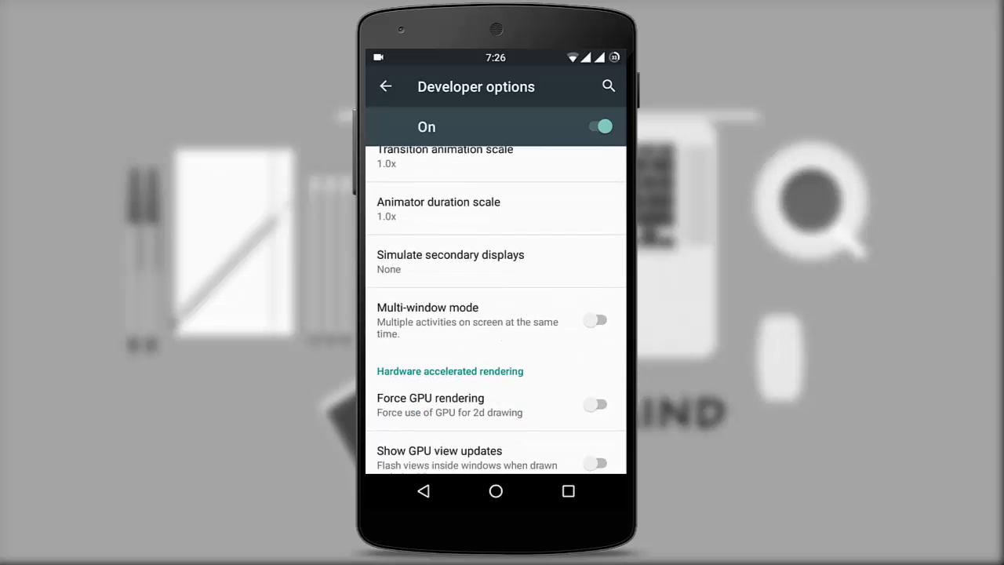
click(470, 317)
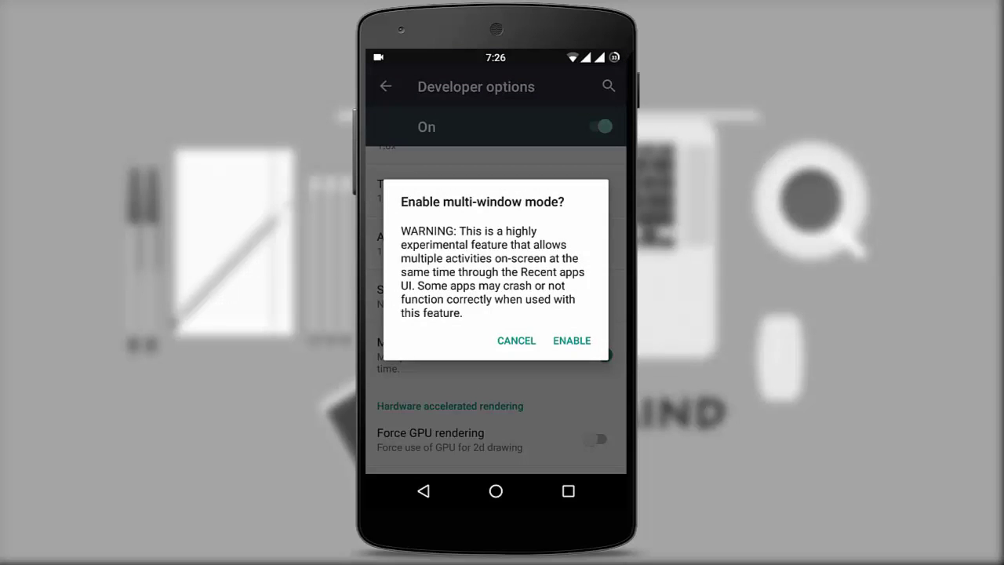
click(580, 340)
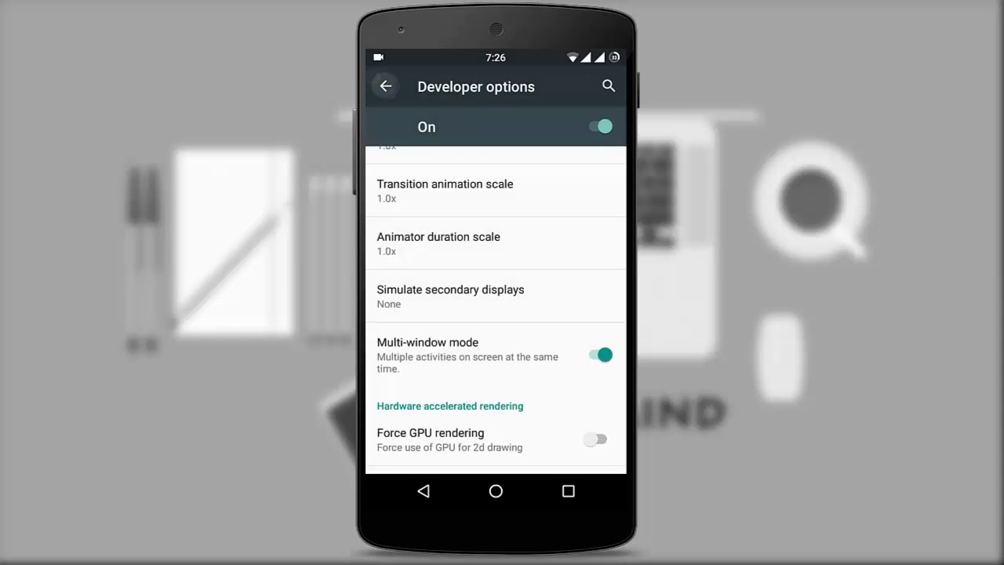
Dismiss the Settings window from Recents and launch Chrome from the home screen.
click(423, 491)
click(568, 491)
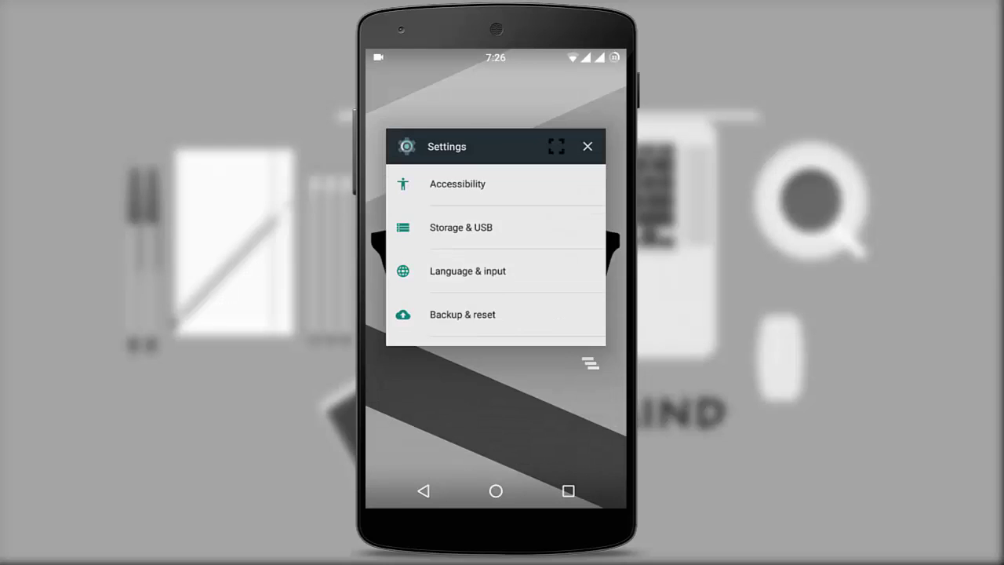
drag(535, 331, 392, 331)
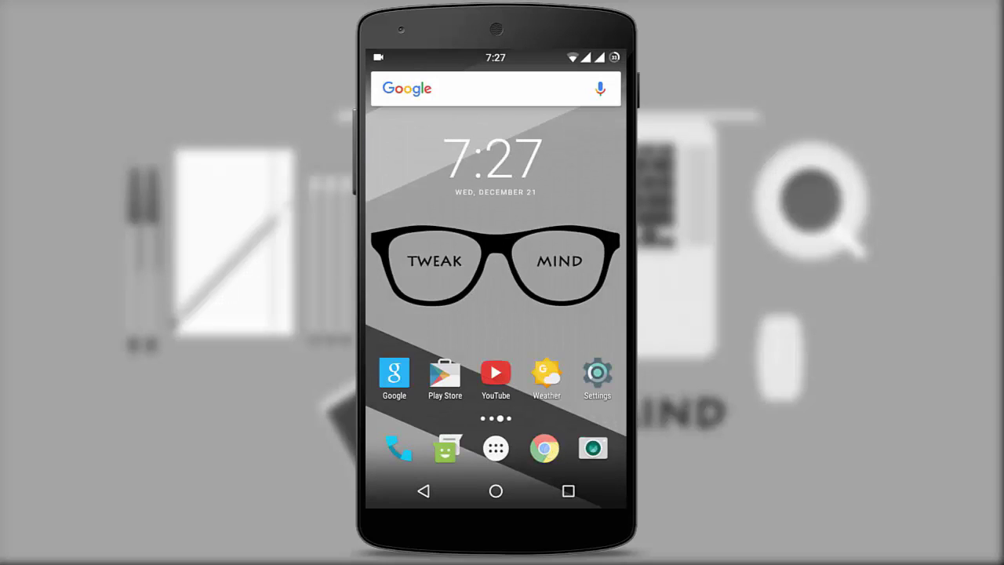
click(544, 448)
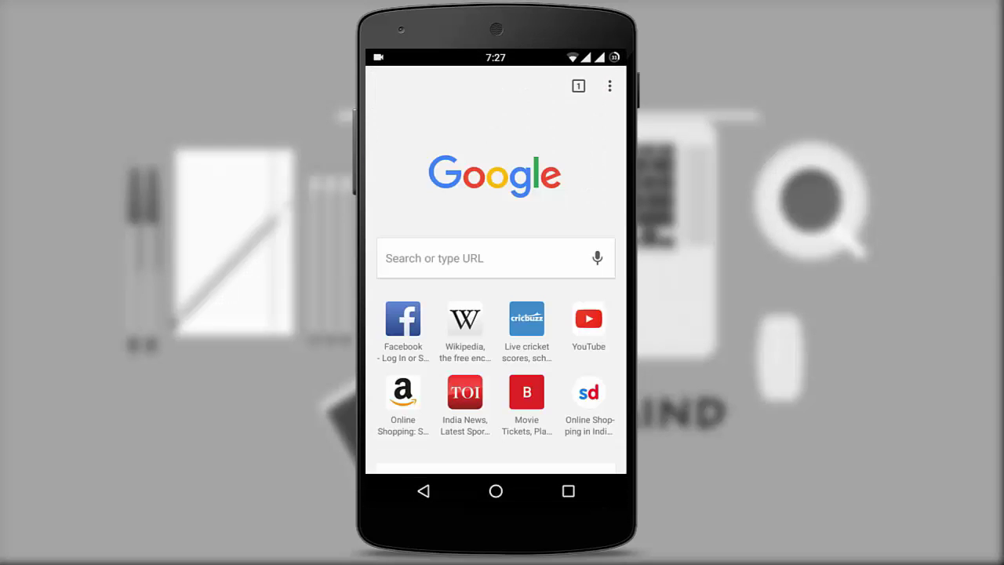
Dock YouTube in the top half of the screen with Chrome below it.
click(567, 491)
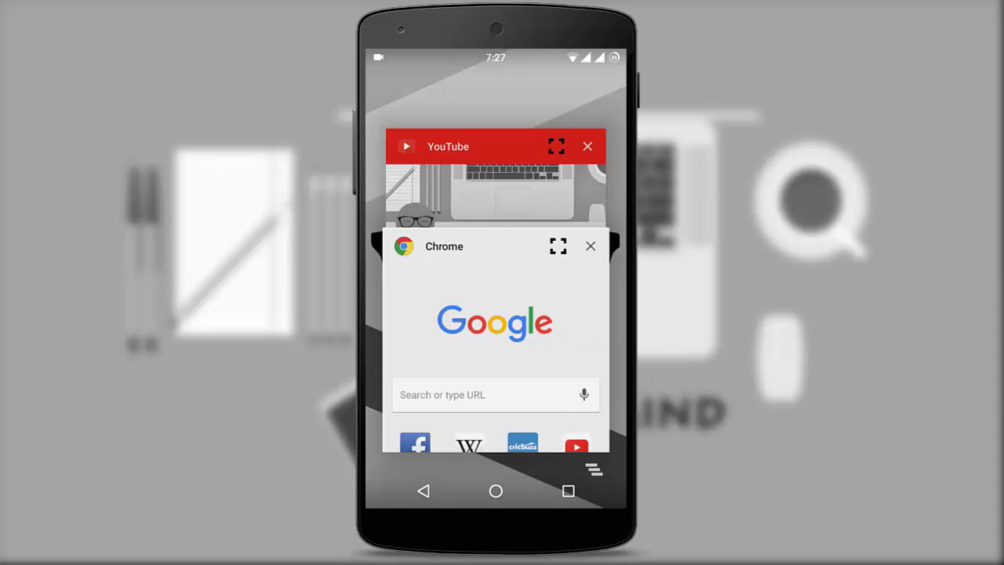
click(558, 245)
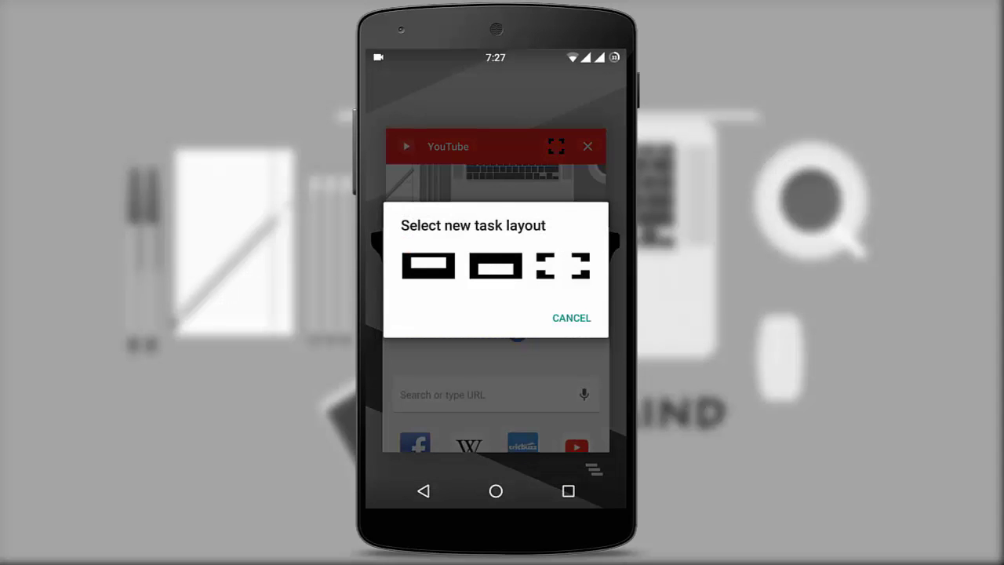
click(495, 268)
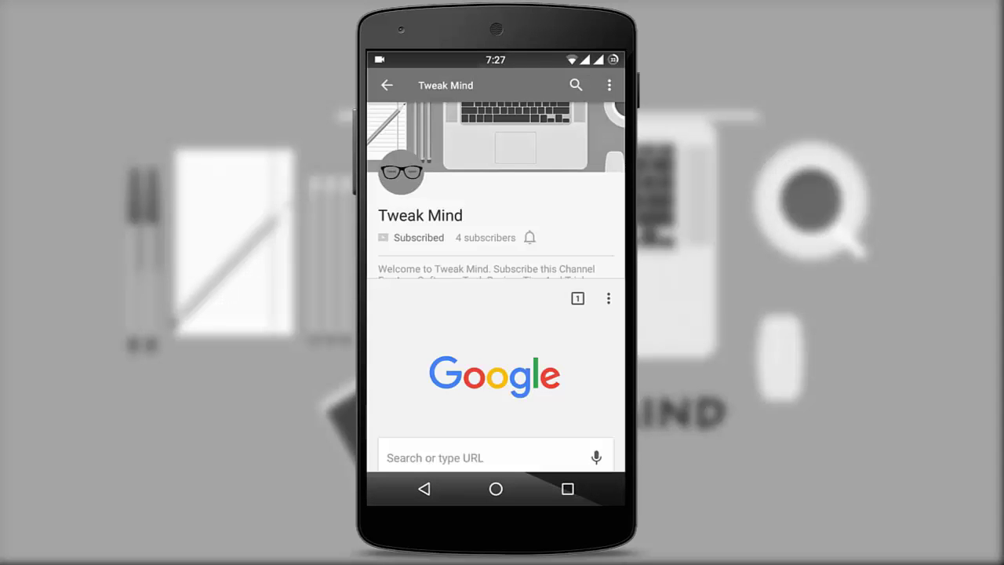
scroll(495, 375, down, 5)
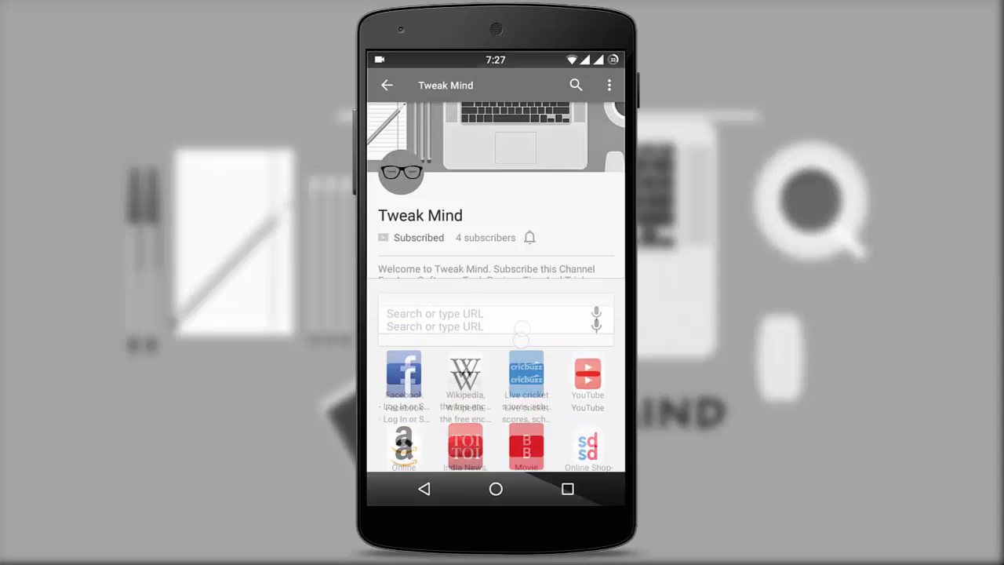
scroll(496, 375, up, 5)
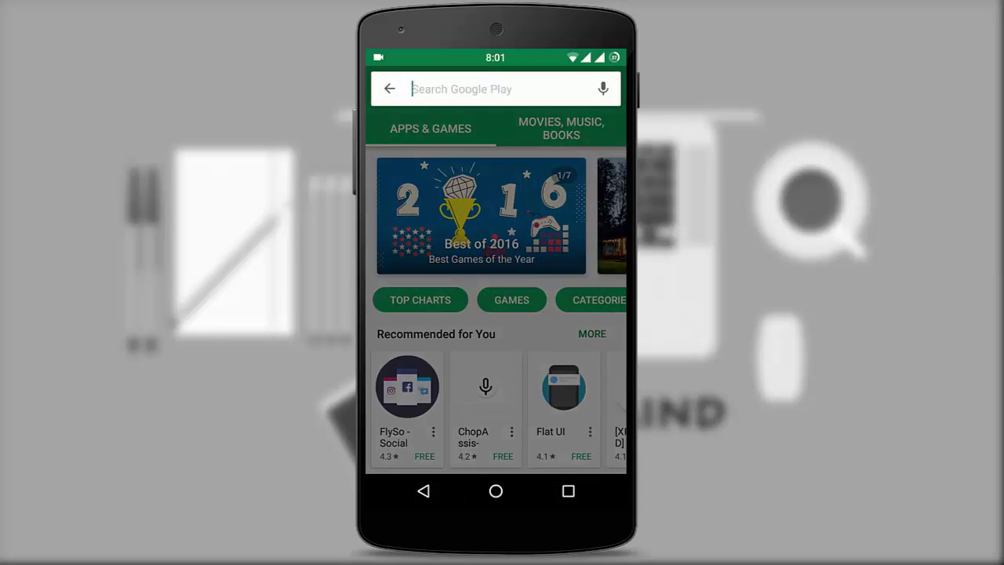
Search Google Play for 'multitask' and install Leena Desktop UI (Multiwindow).
text(mu)
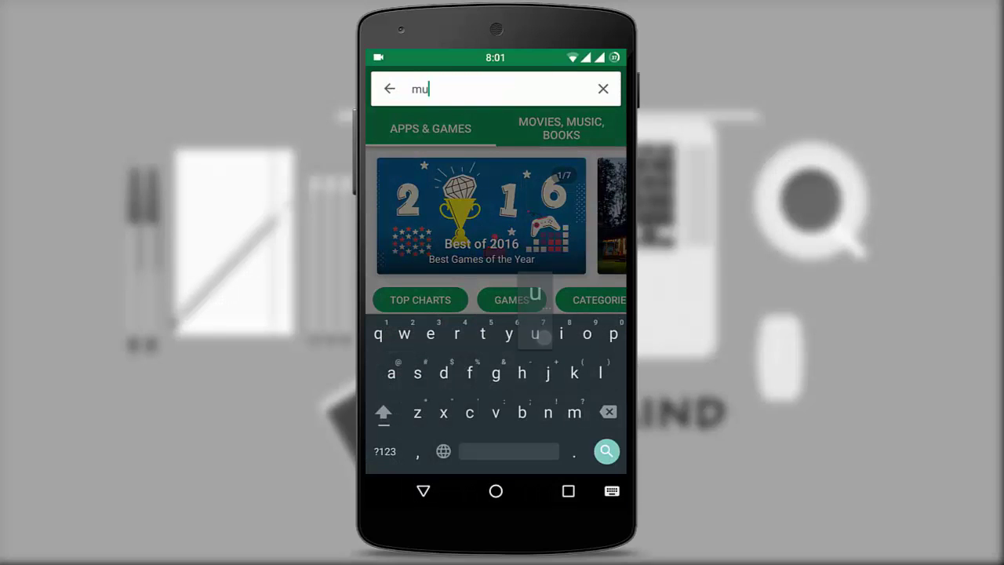
text(ltit)
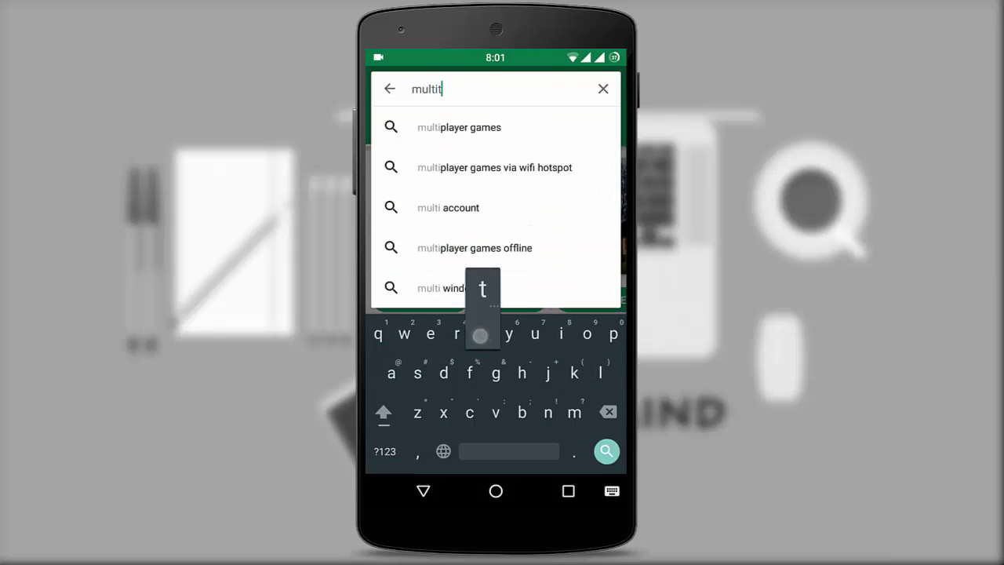
text(ask)
click(445, 127)
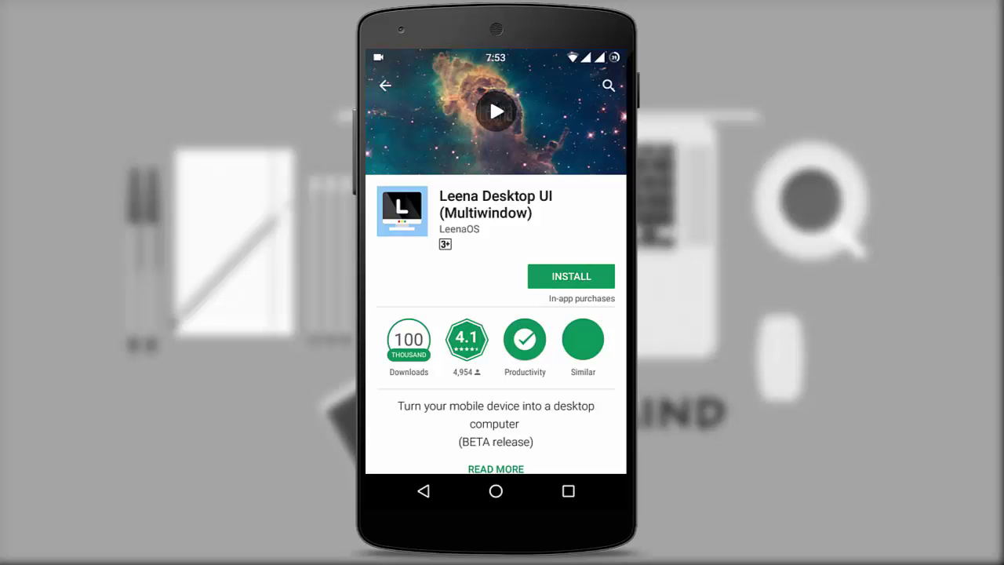
click(571, 276)
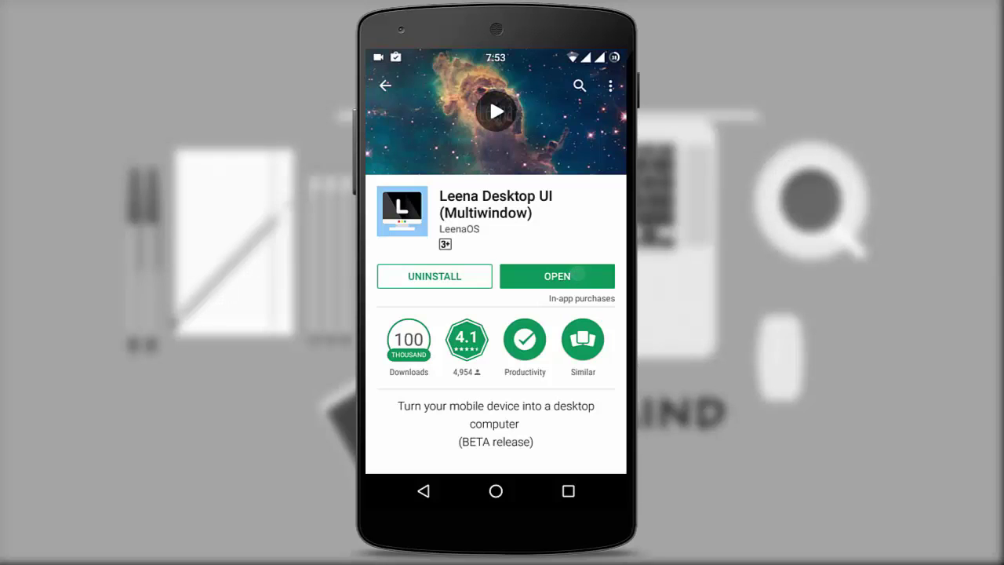
Launch Leena Desktop UI, select Documents in File Manager, then close the File Manager and Browser windows.
click(577, 275)
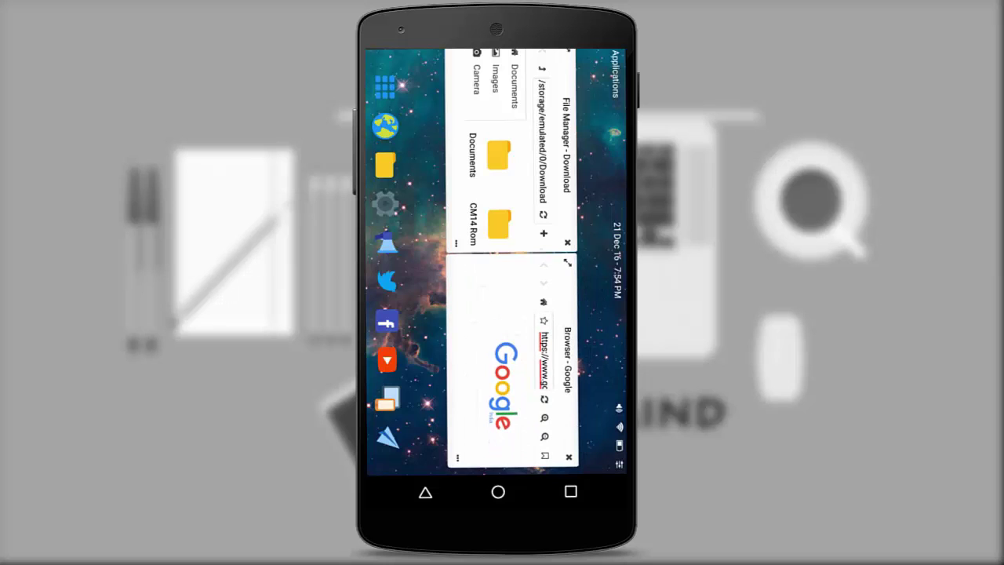
click(486, 135)
click(568, 241)
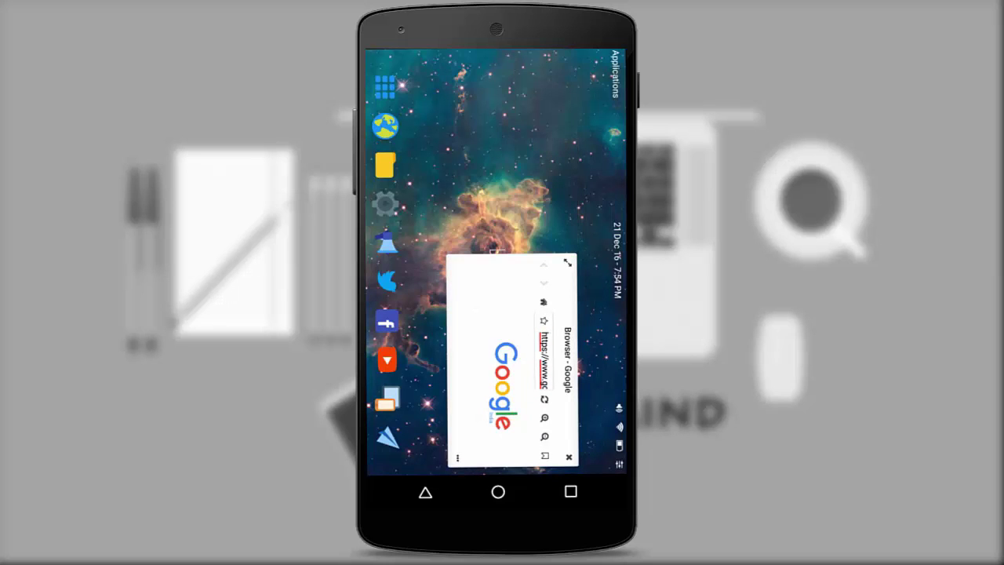
click(568, 457)
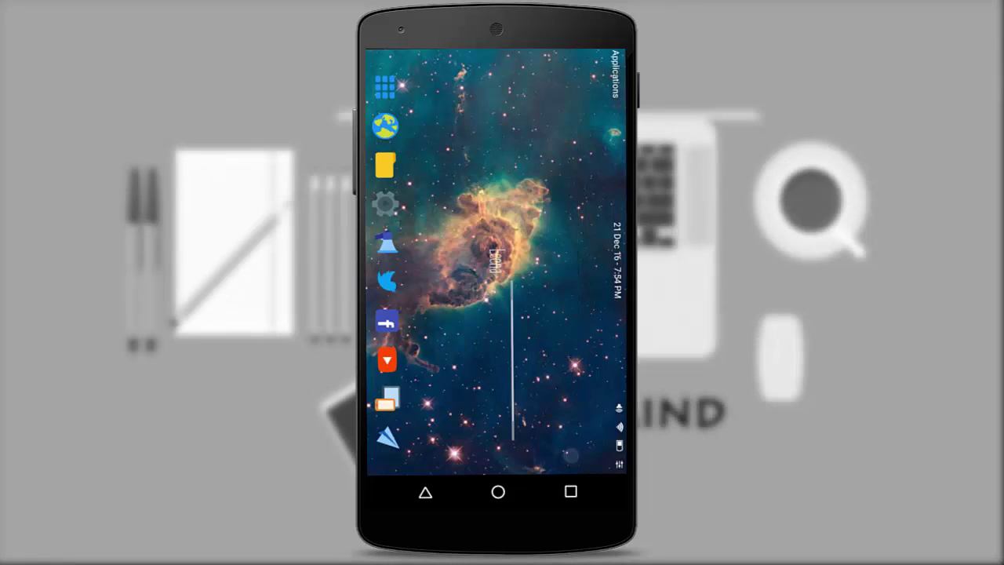